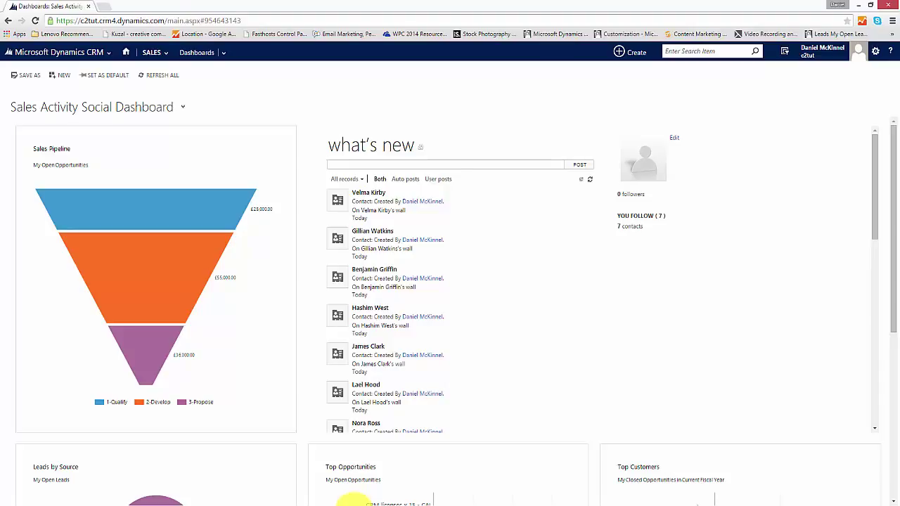
Open the Sales Accounts list and switch to the Inactive Accounts view.
click(149, 56)
click(310, 96)
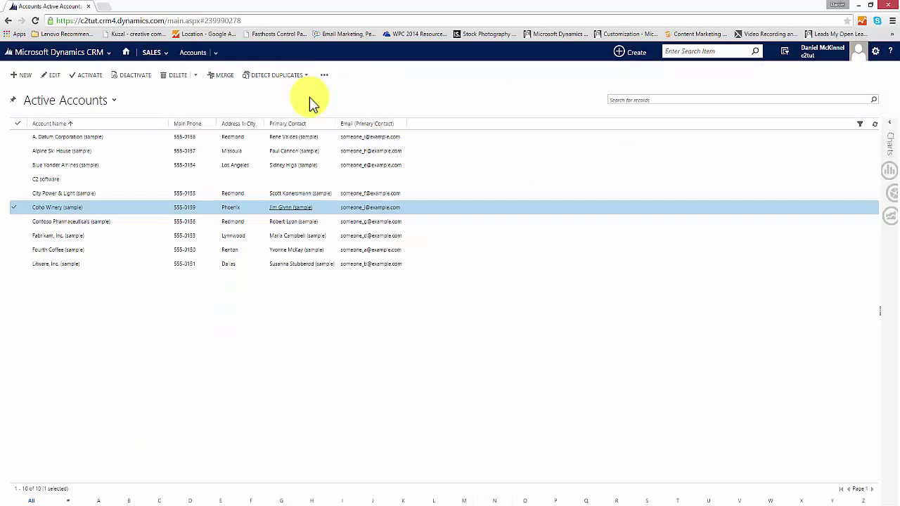
click(92, 104)
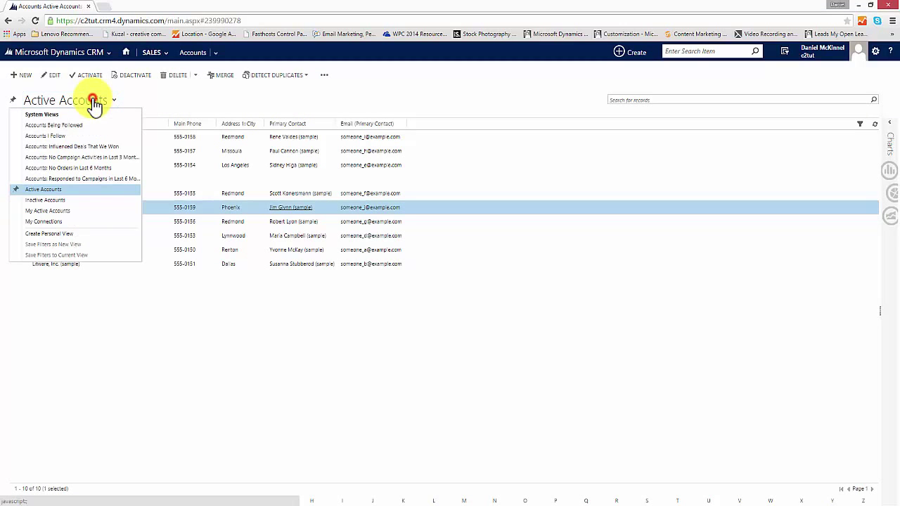
click(66, 201)
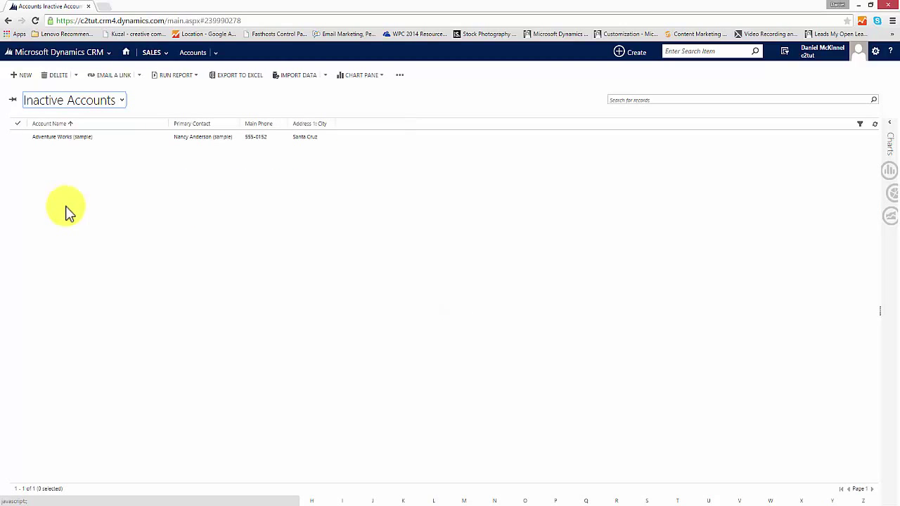
Switch back to Active Accounts and open the Coho Winery (sample) record.
click(82, 102)
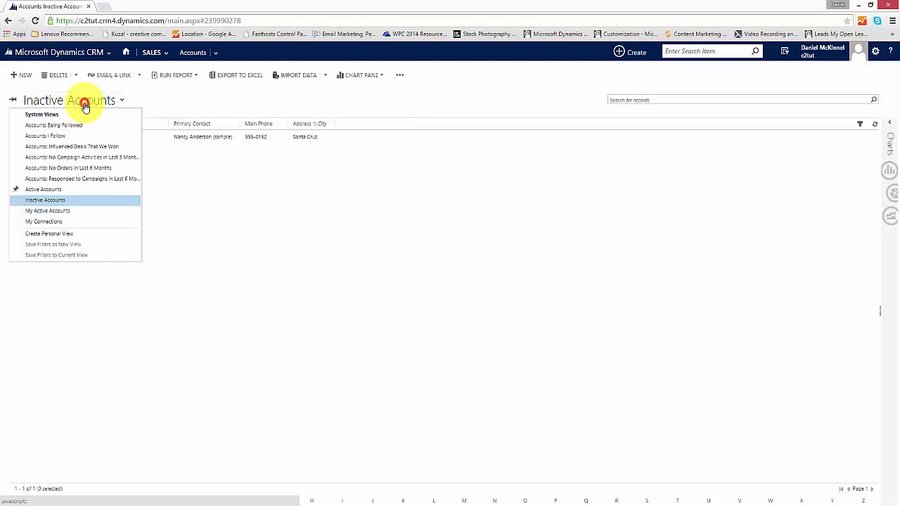
click(64, 191)
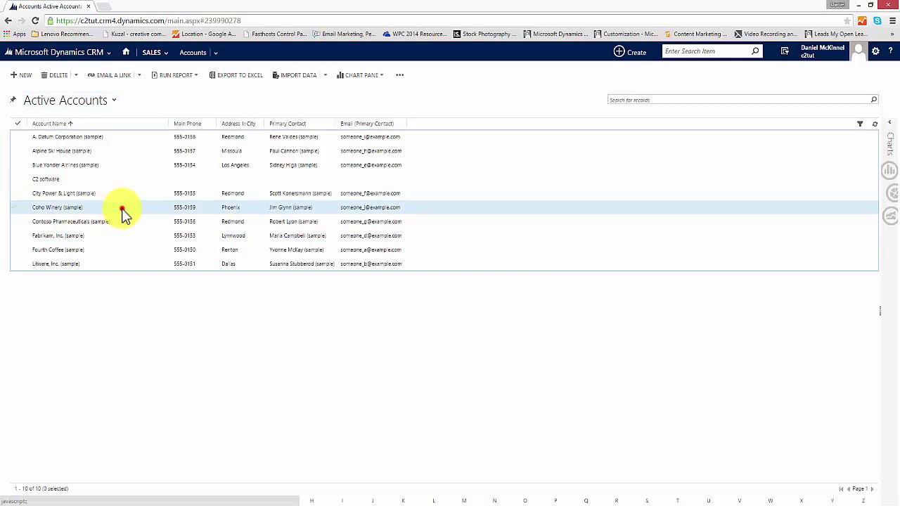
double_click(122, 211)
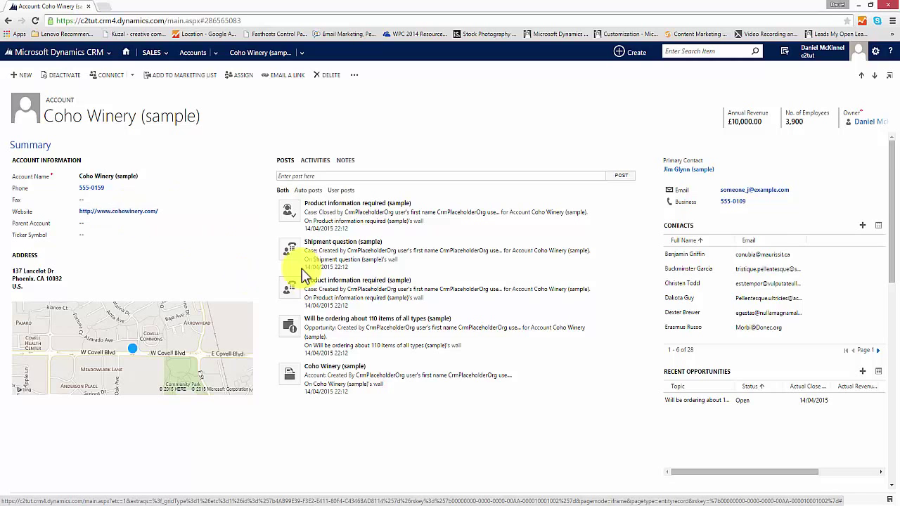
Scroll through the Coho Winery summary (£10,000.00 revenue, 3,900 employees) and return to the top.
scroll(309, 264, down, 4)
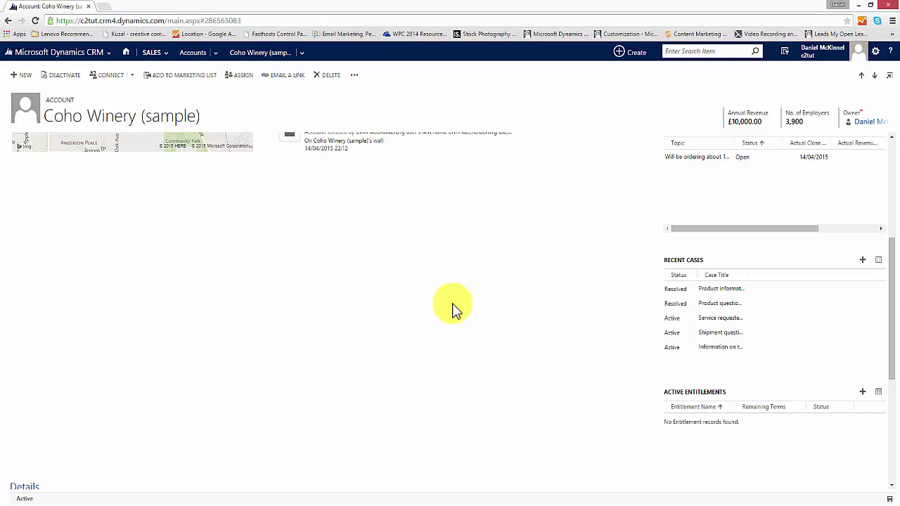
drag(894, 305, 894, 197)
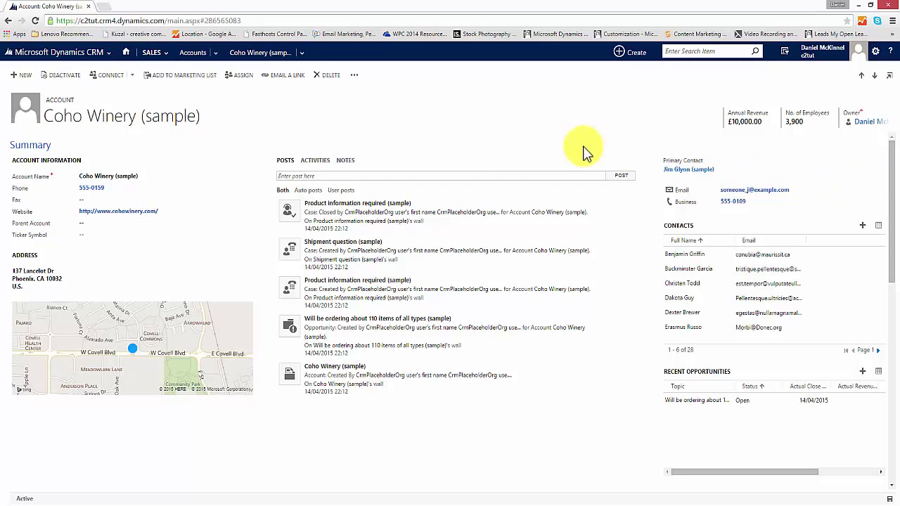
Show the opportunities linked to Coho Winery (sample) from its related records.
click(301, 54)
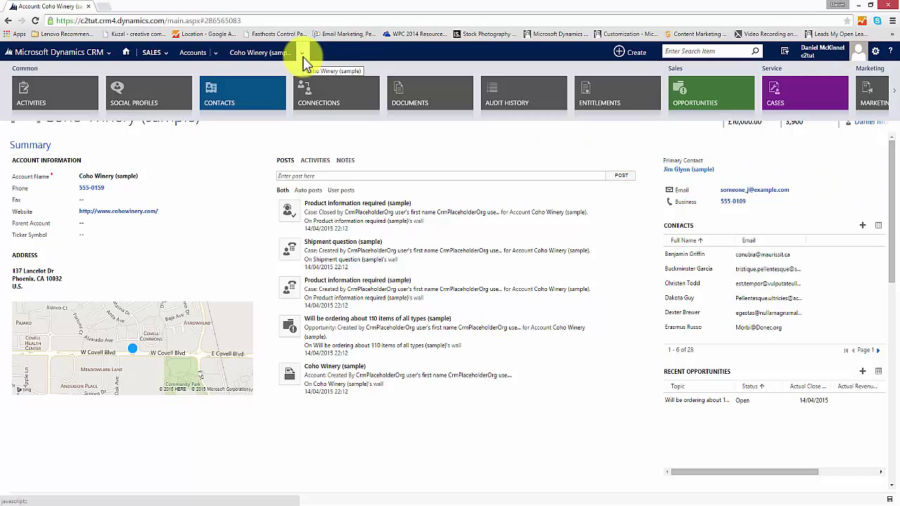
click(257, 56)
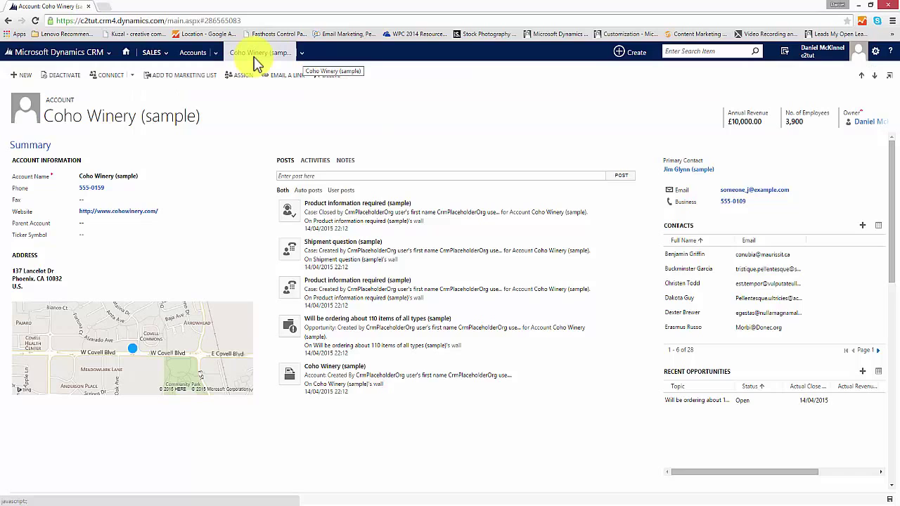
click(301, 56)
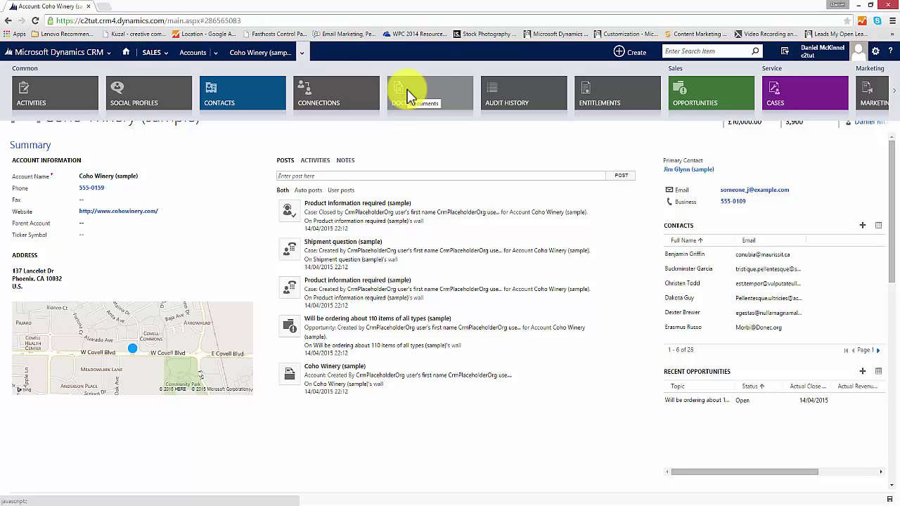
click(703, 90)
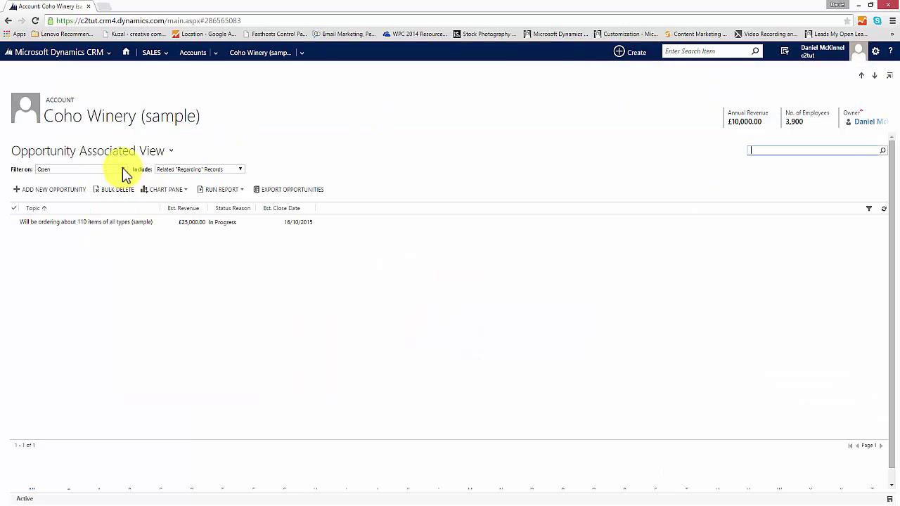
Filter the opportunities to Won, then Lost, then All statuses.
click(122, 172)
click(95, 189)
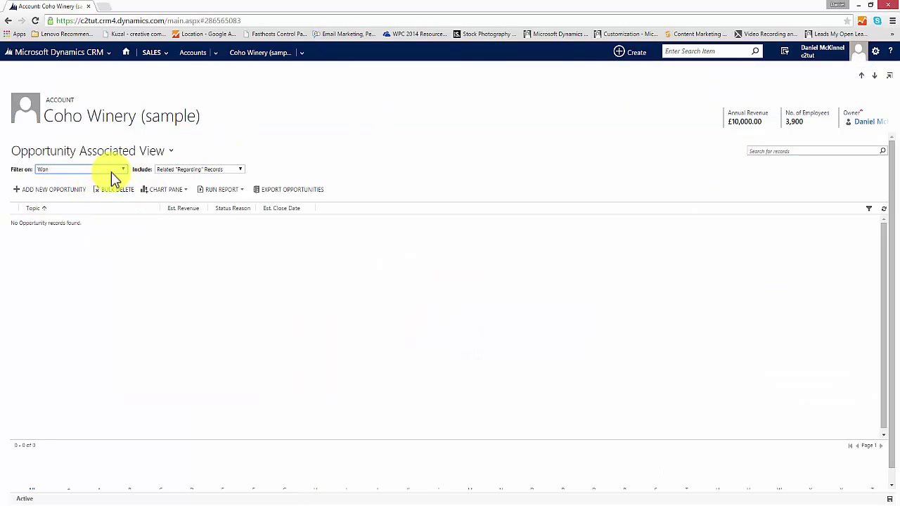
click(121, 172)
click(97, 195)
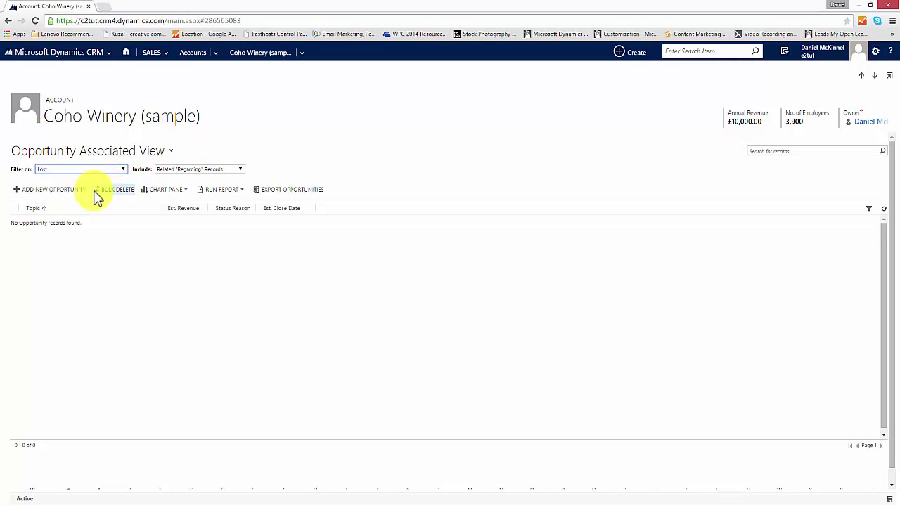
click(121, 172)
click(98, 203)
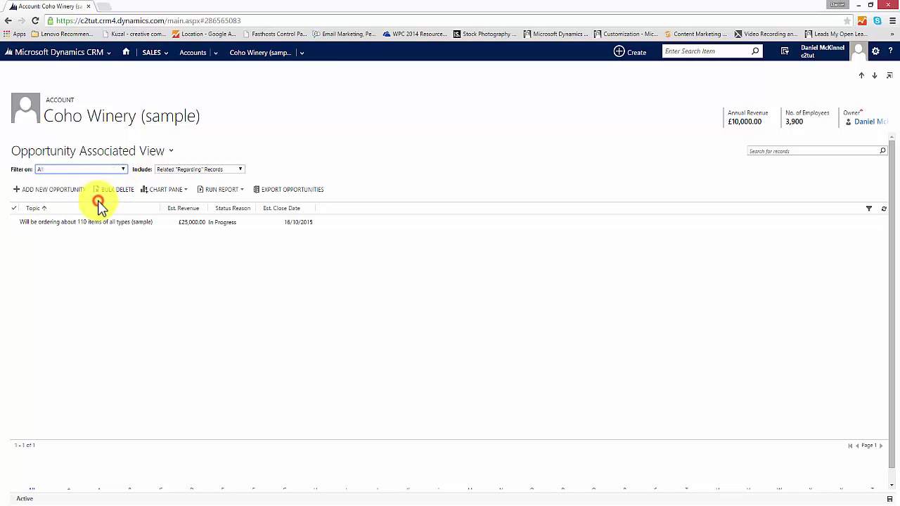
Return to the Coho Winery (sample) account summary.
click(302, 54)
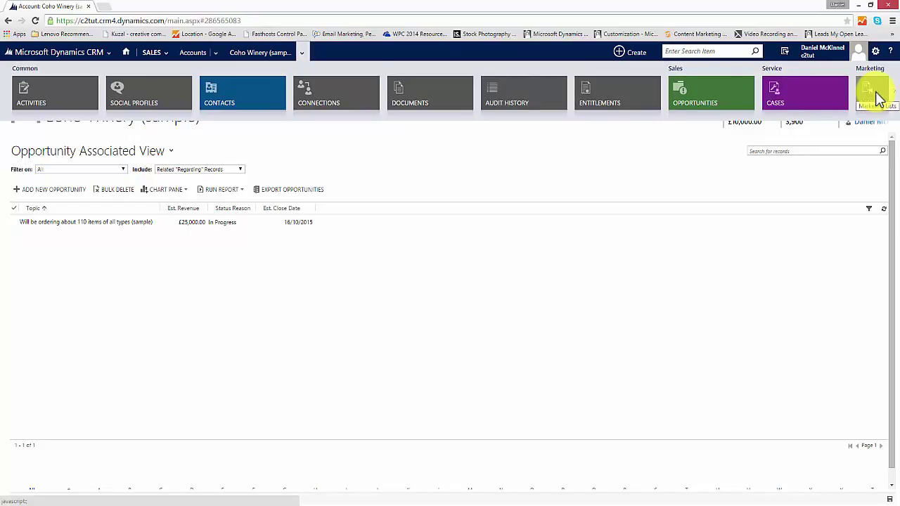
click(206, 52)
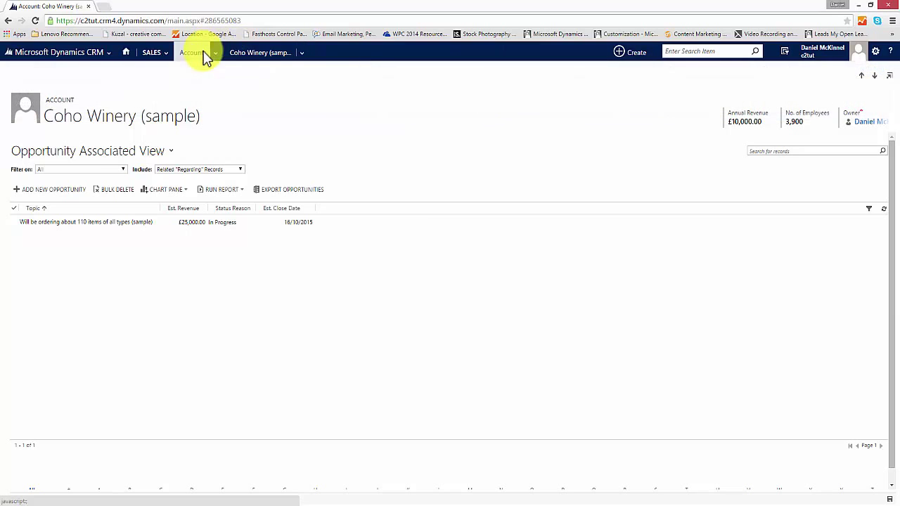
click(260, 56)
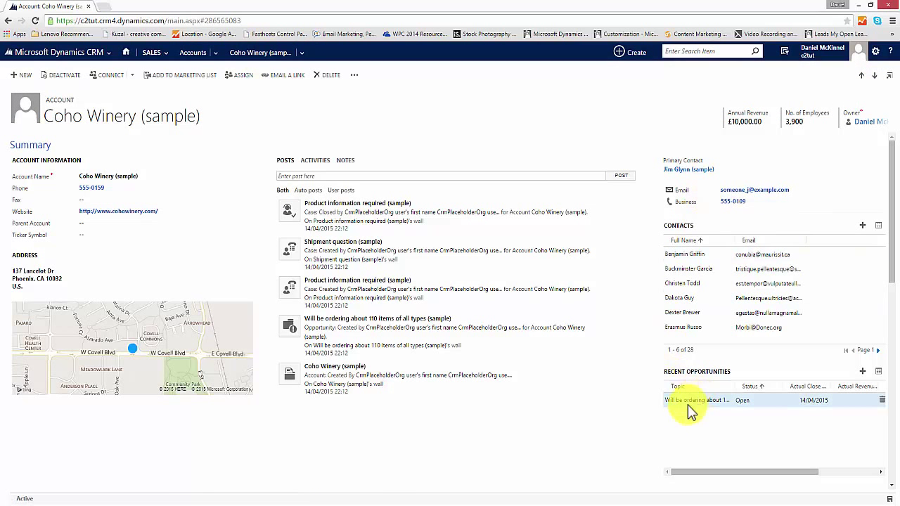
Post 'demonstration post' on the Coho Winery wall, check its Activities, then return to the dashboard.
click(303, 53)
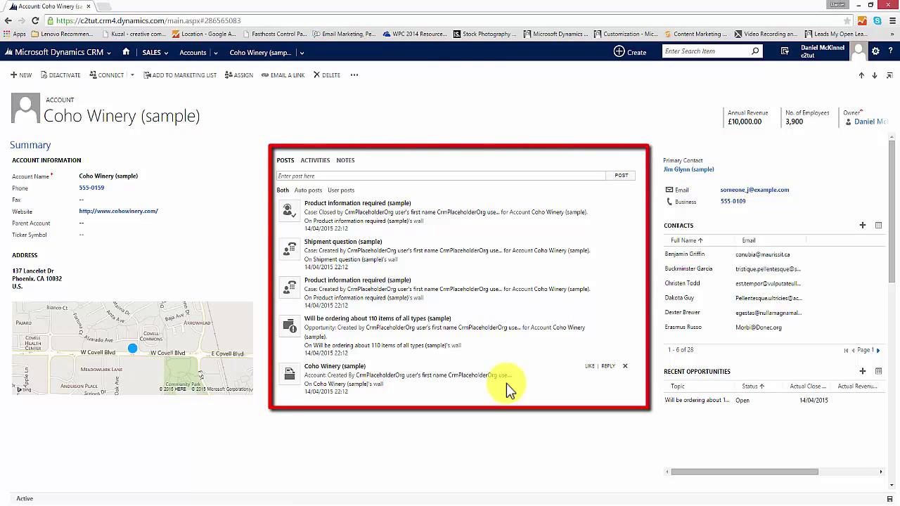
click(451, 174)
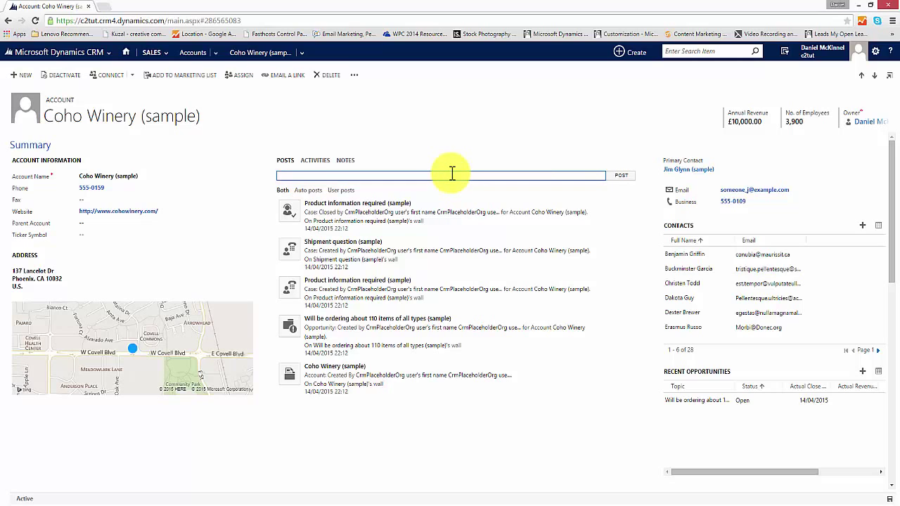
text(demonstration pos)
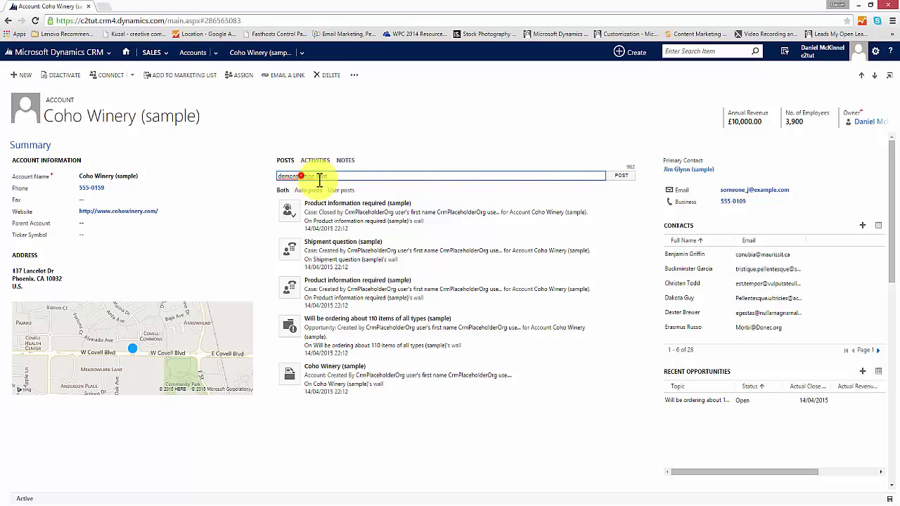
text(t)
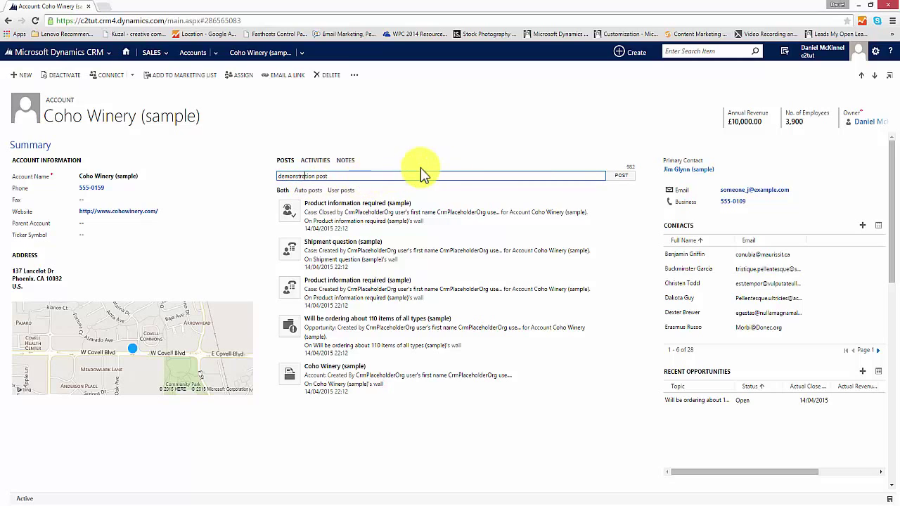
click(621, 176)
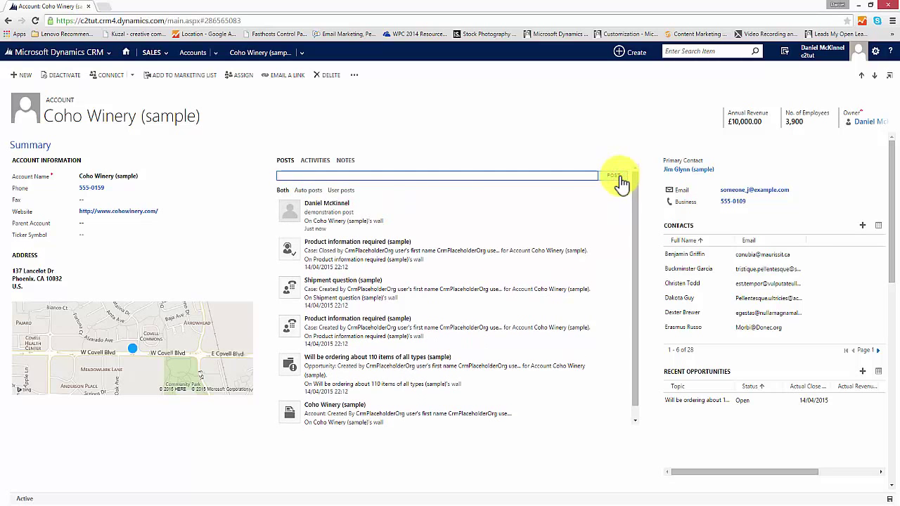
click(315, 161)
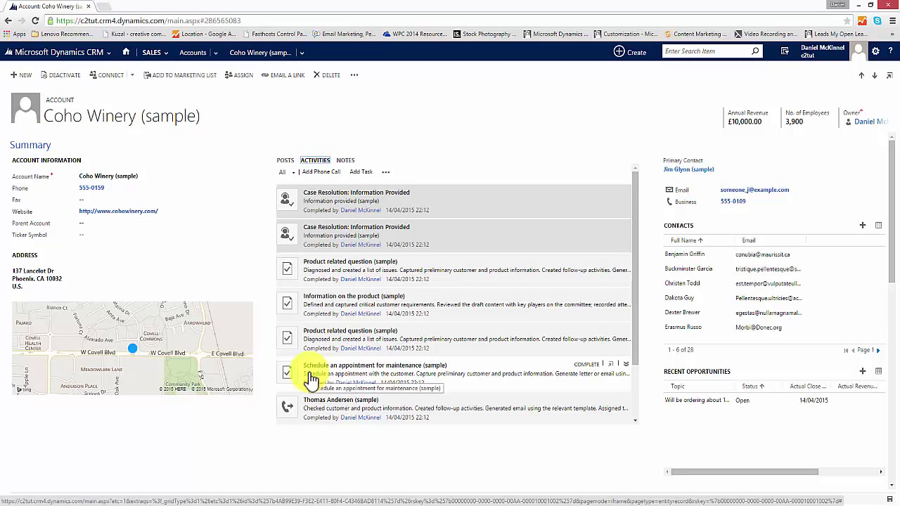
click(125, 53)
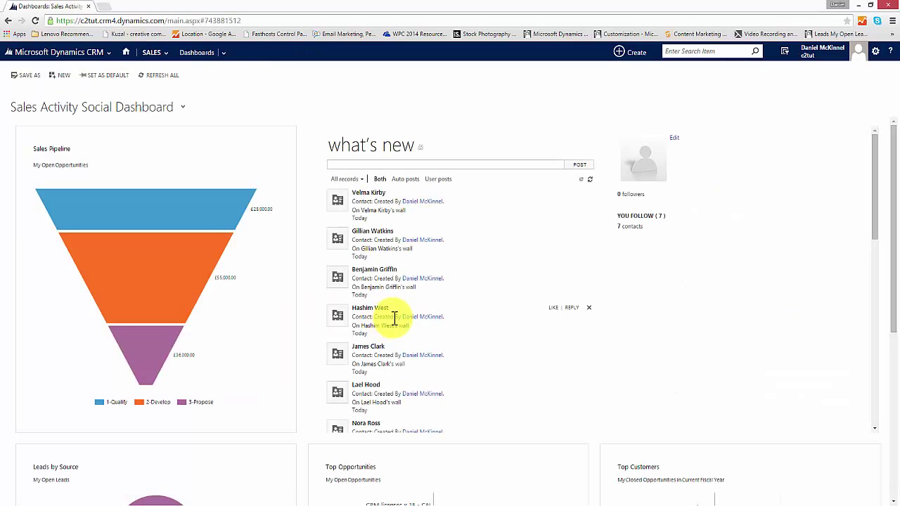
Quick-create an account named 'Demo Account' and enter its main phone number.
click(621, 54)
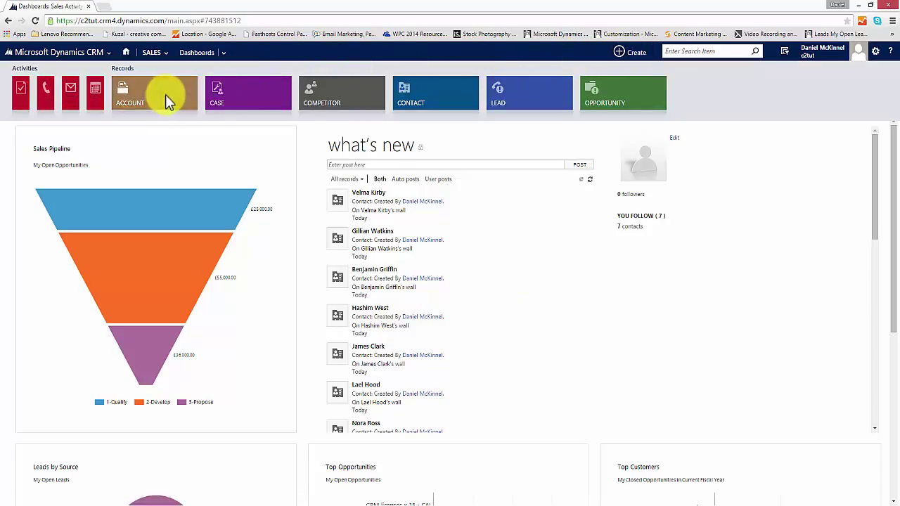
click(165, 96)
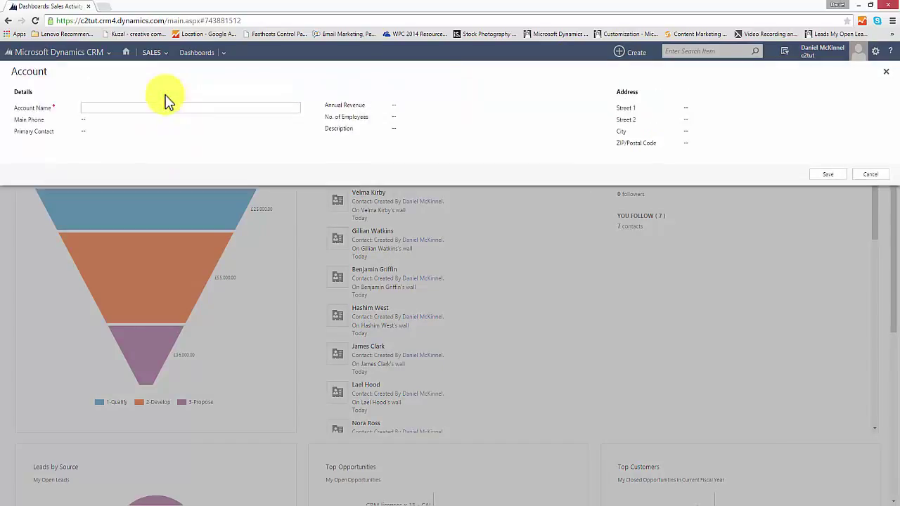
text(Demo Account)
click(137, 121)
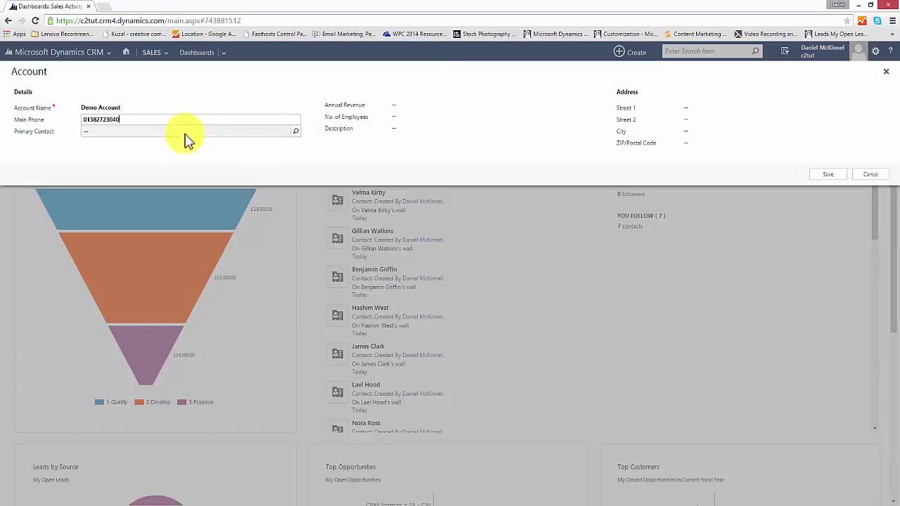
Pick a primary contact, enter the postcode, save, and open the new Demo Account record.
click(186, 133)
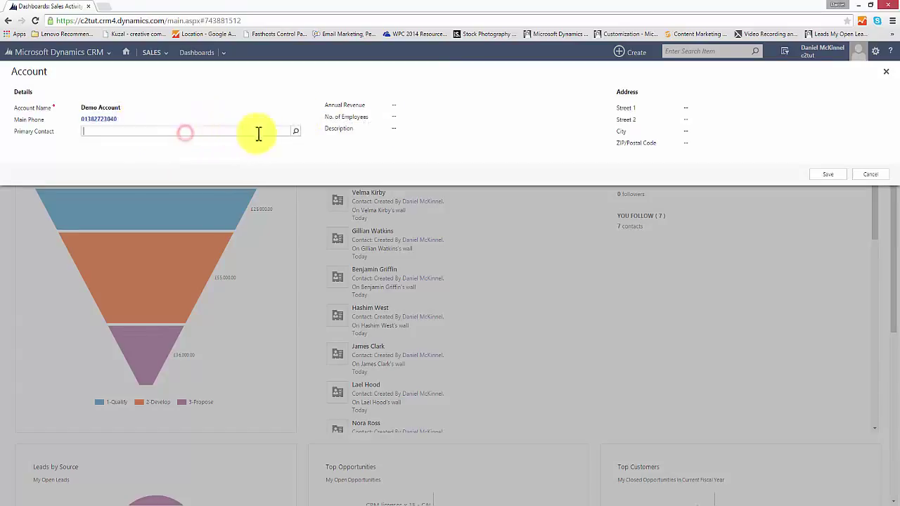
click(294, 132)
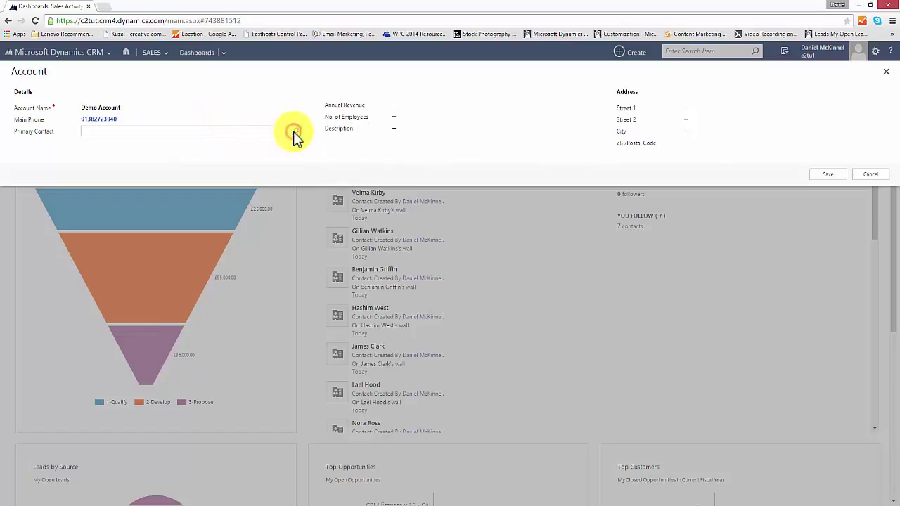
click(242, 132)
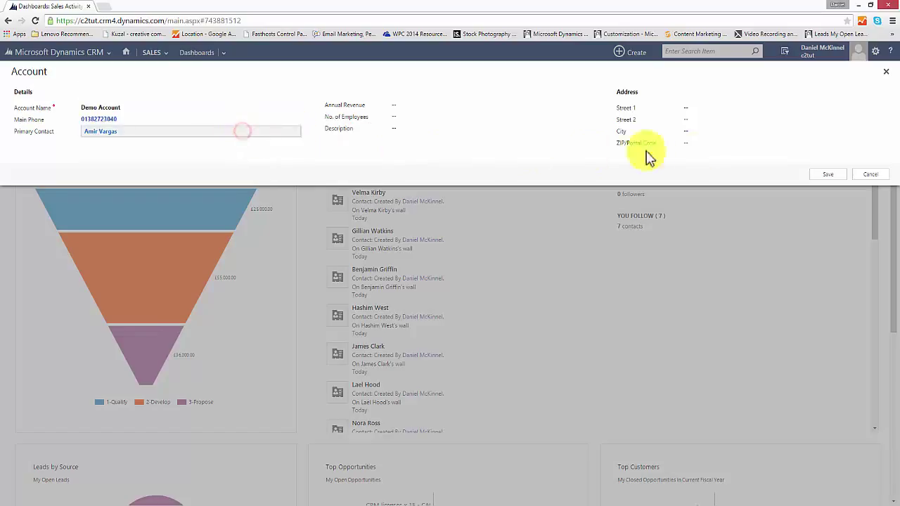
click(701, 143)
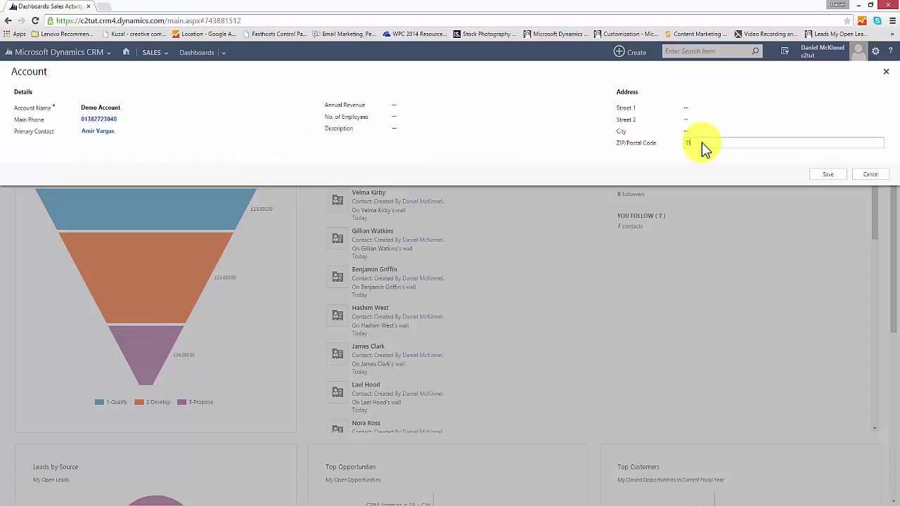
text(DD2 1NH)
click(828, 175)
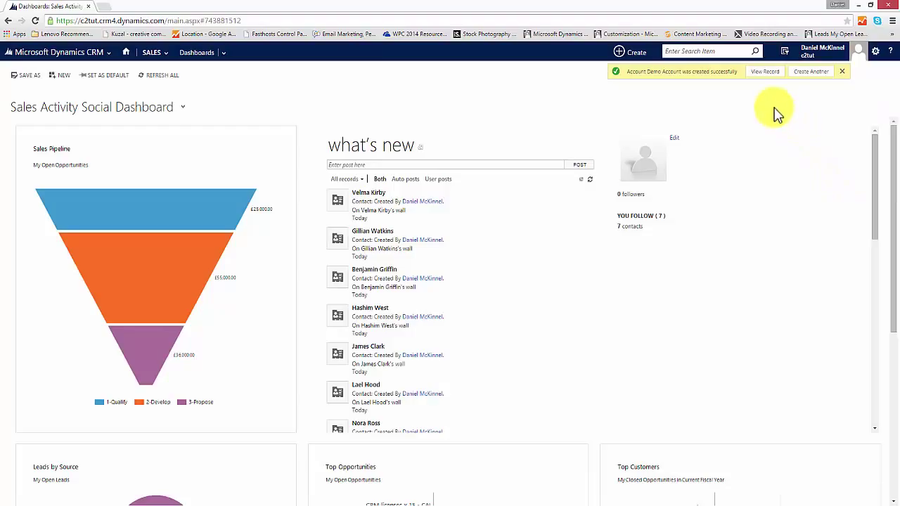
click(770, 74)
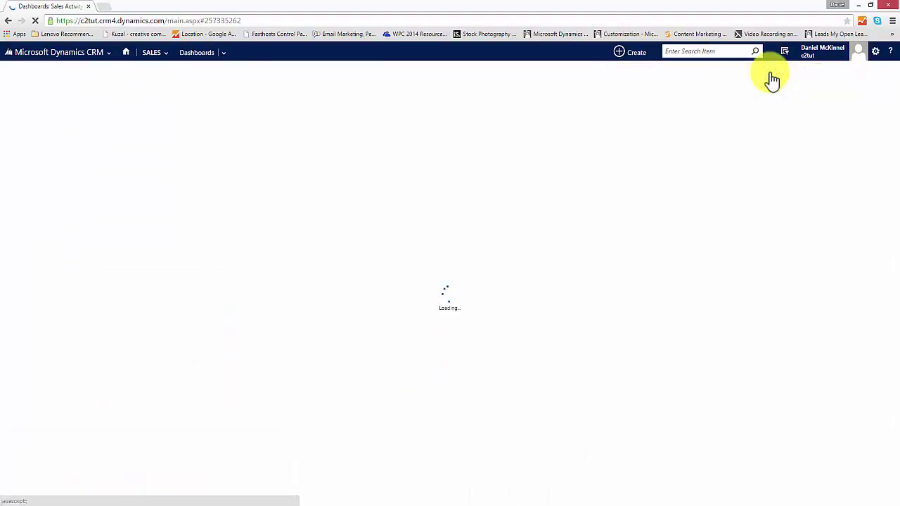